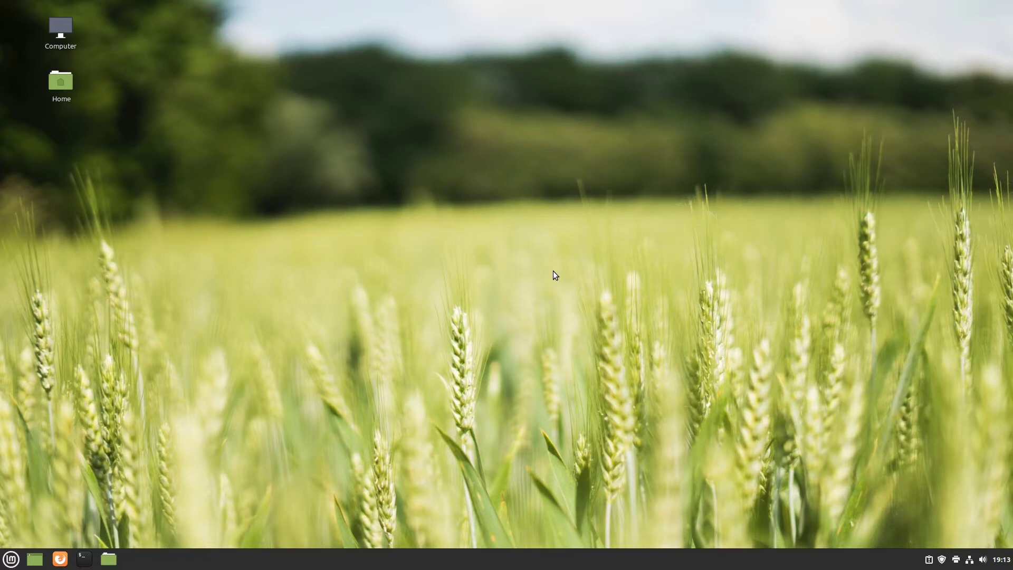
Install the Xrdp package found by searching 'xrdp' in Software Manager, then close it
left_click(11, 558)
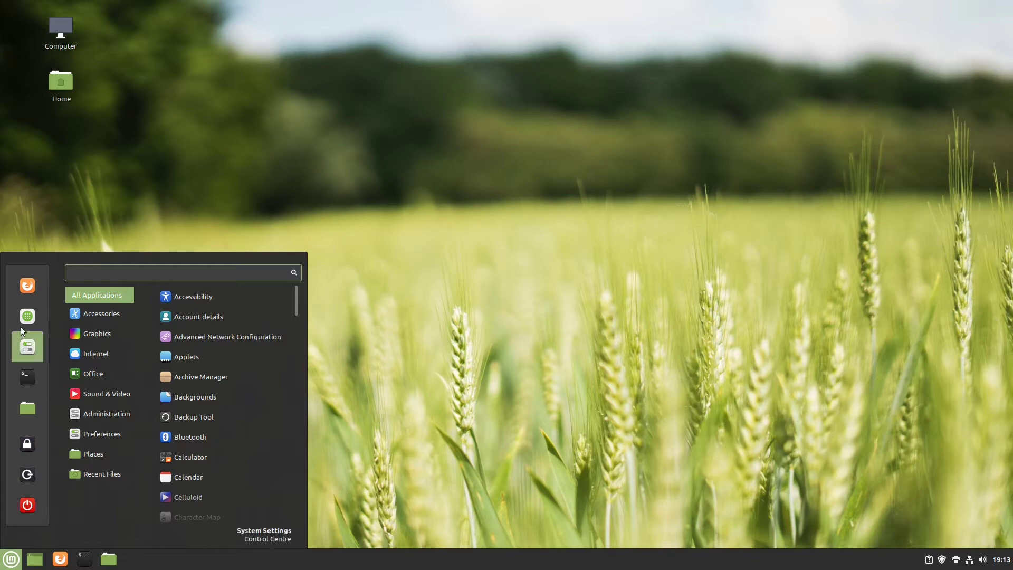
left_click(353, 328)
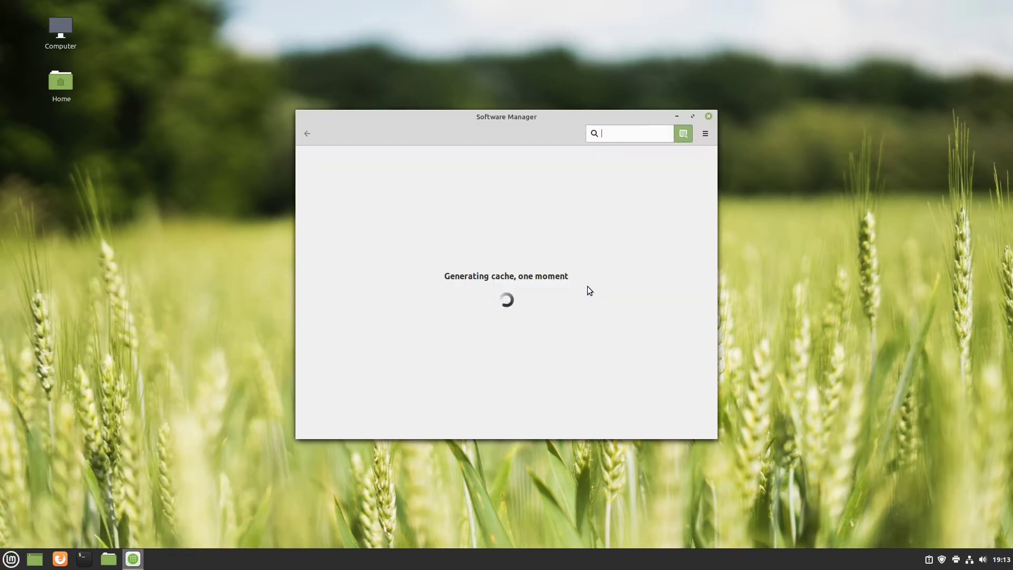
left_click(627, 115)
type("xrdp")
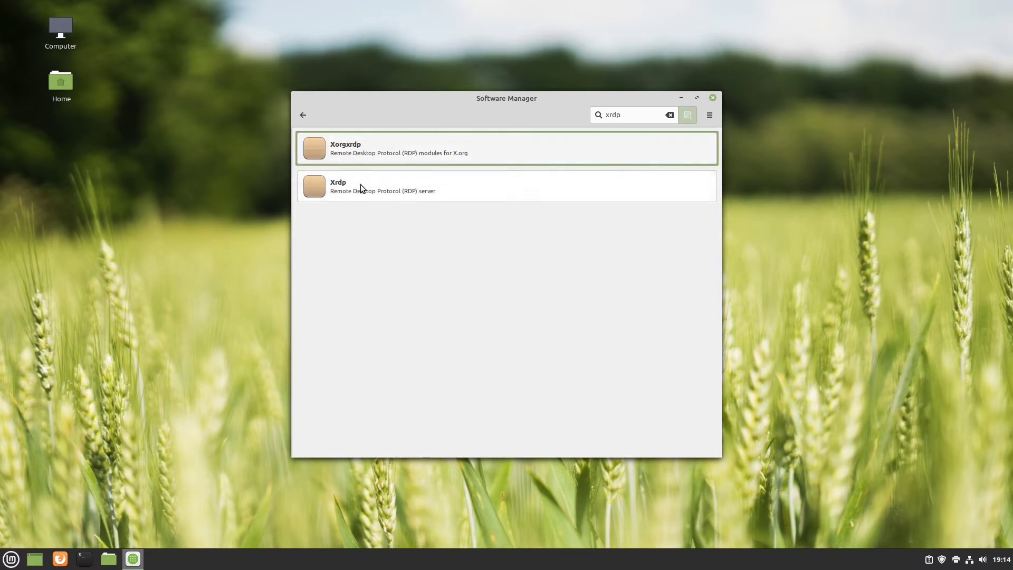
left_click(338, 187)
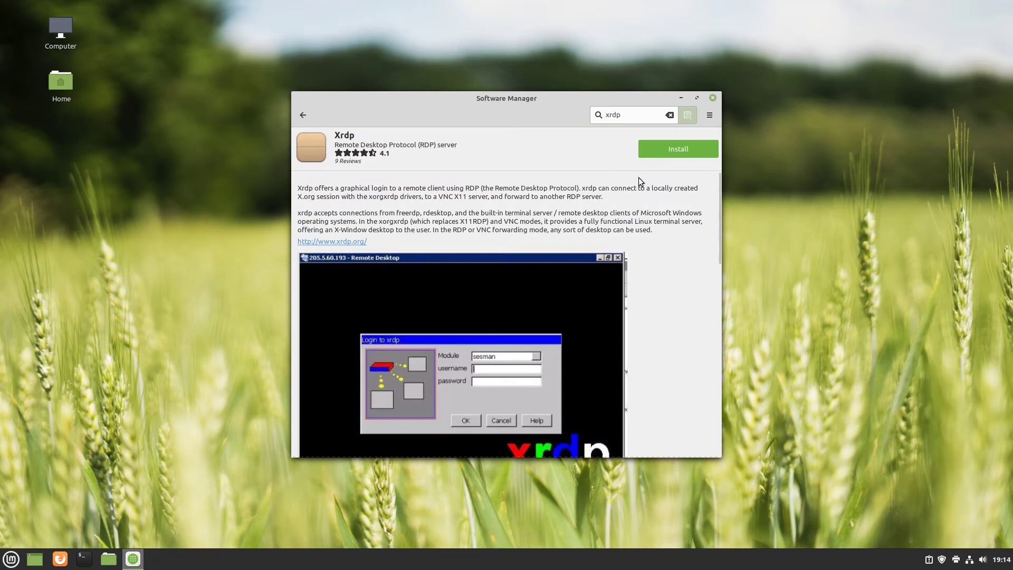
left_click(663, 150)
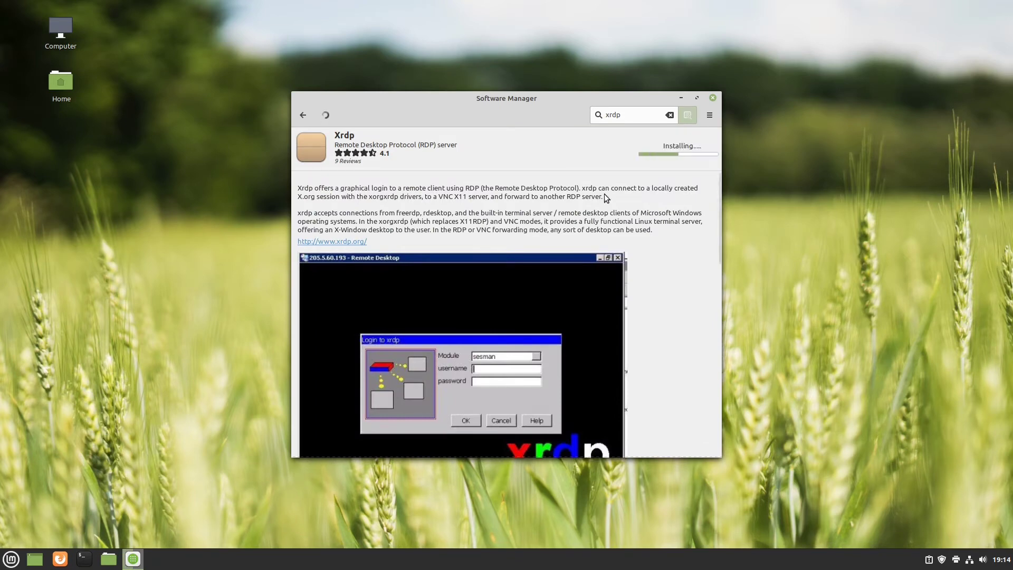
left_click(713, 99)
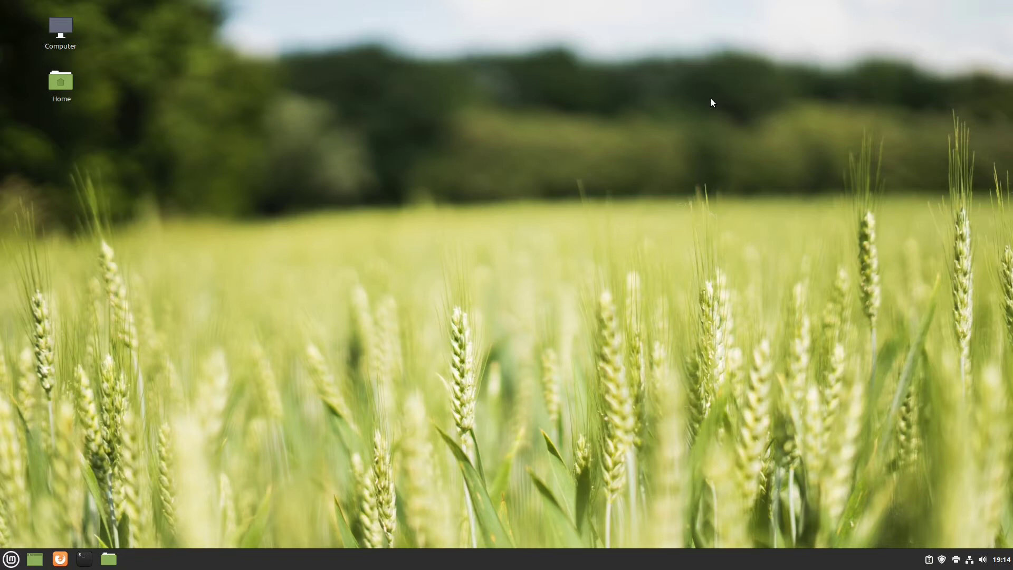
Launch Firewall Configuration with the admin password, switch the firewall on, and show its Rules list
key("super")
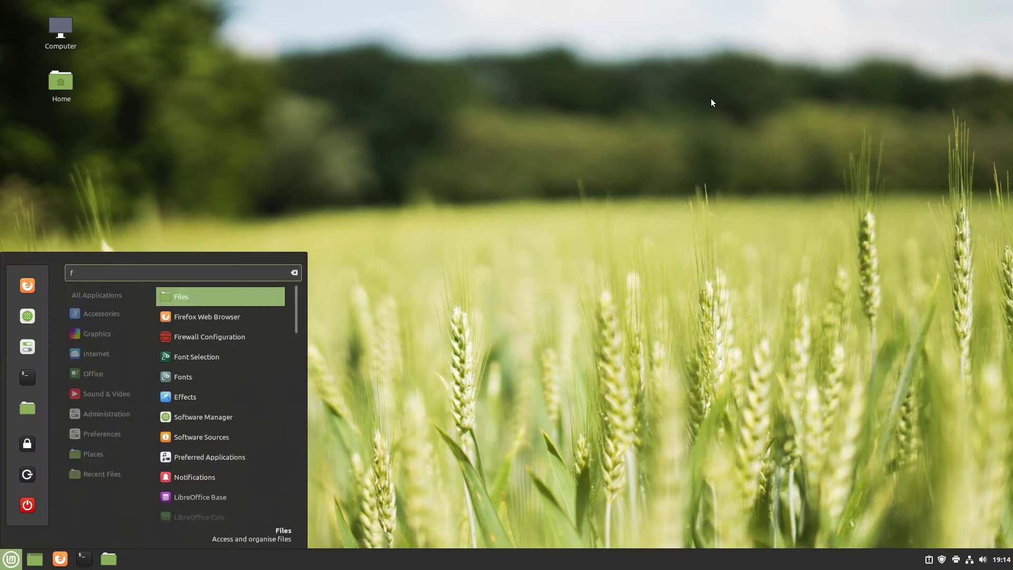
type("fire")
key("Return")
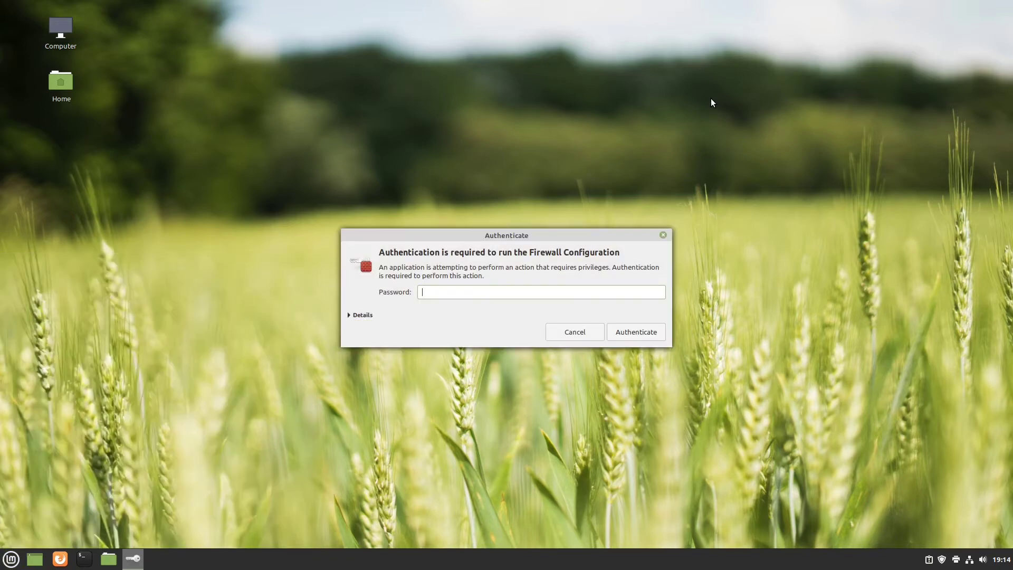
type("1")
key("Return")
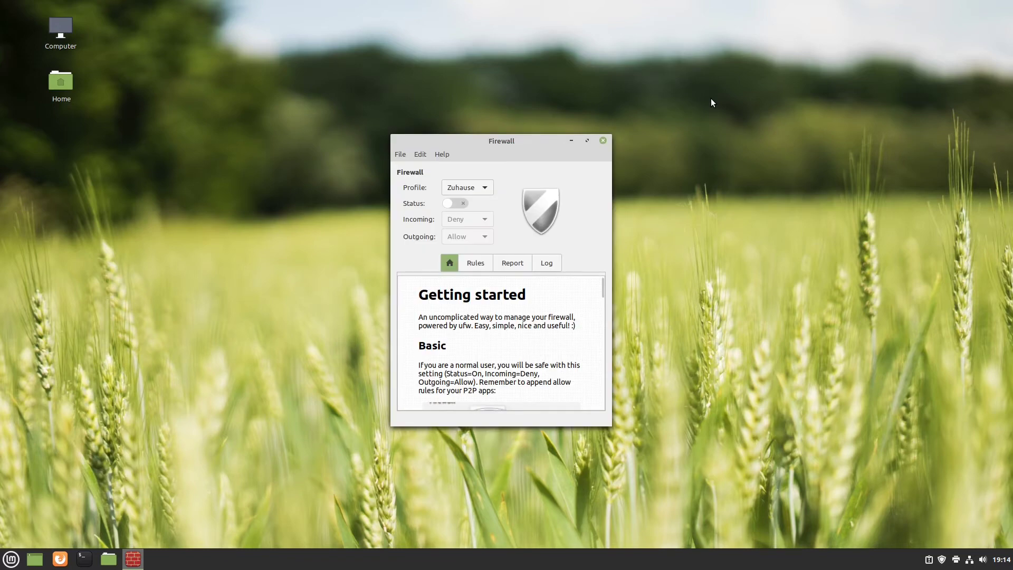
left_click(457, 204)
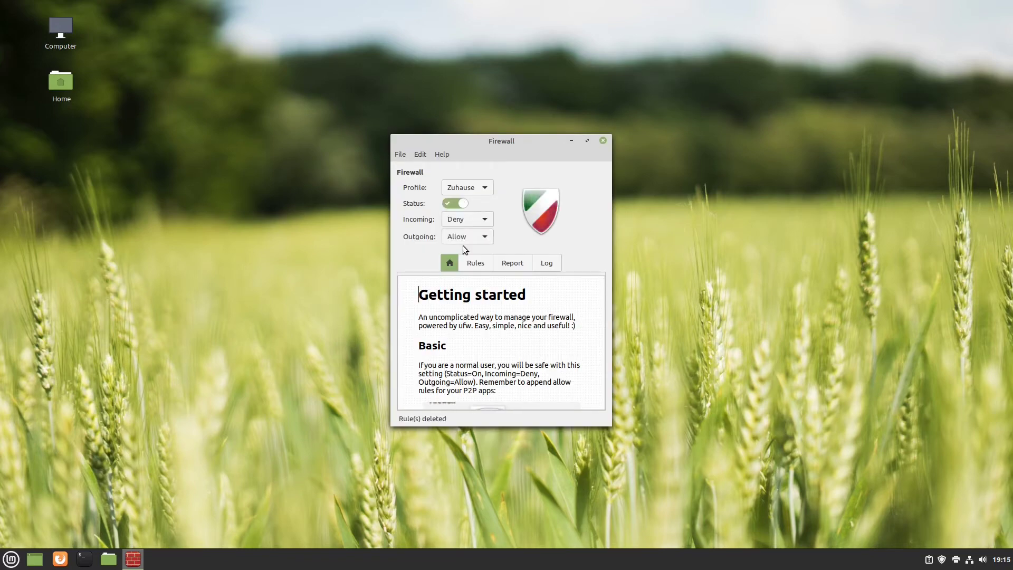
left_click(480, 268)
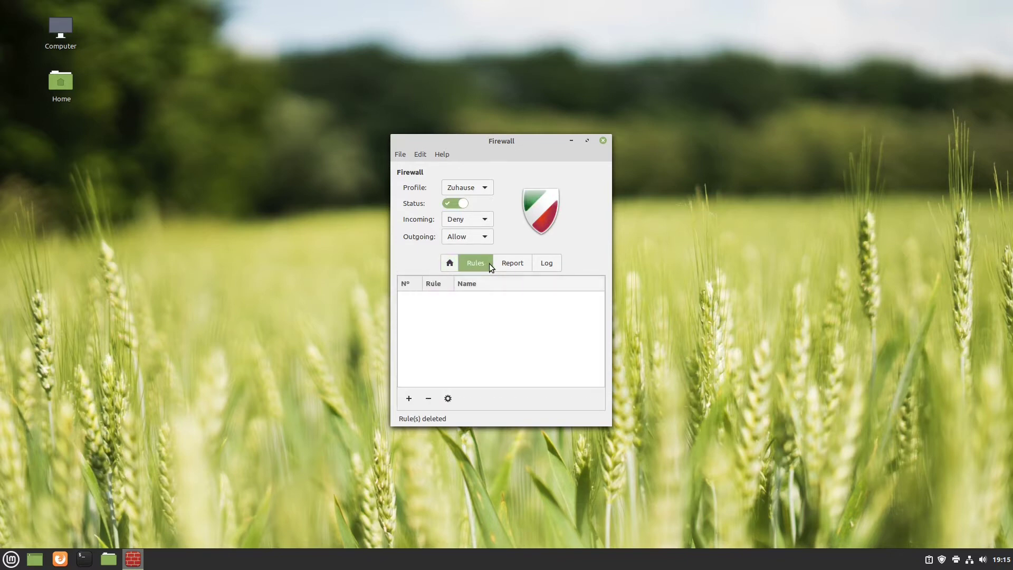
Add an incoming Allow rule for the preconfigured RDP application (3389/tcp), then close the rule dialog
left_click(409, 398)
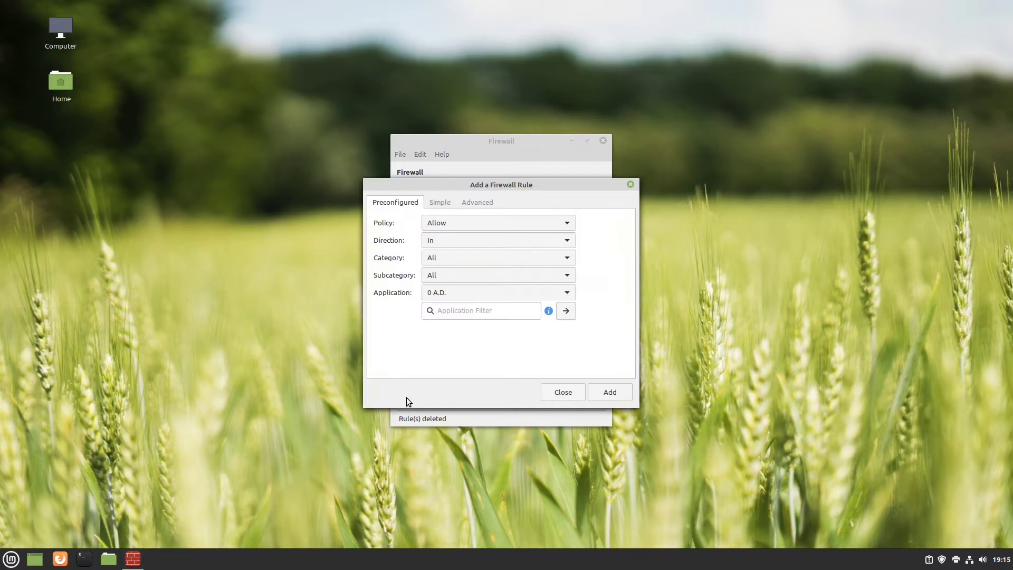
left_click(464, 313)
type("rdp")
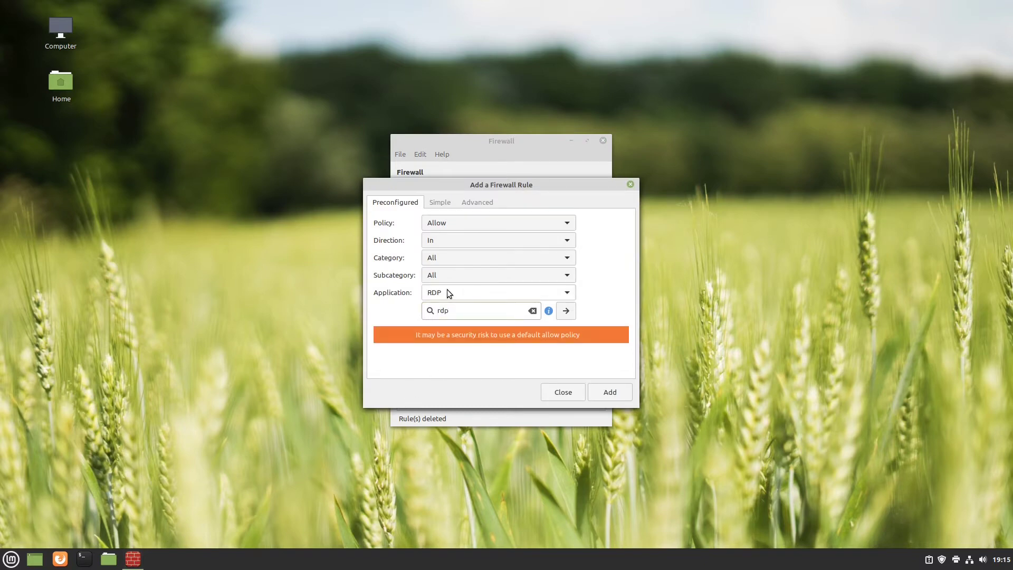
left_click(446, 291)
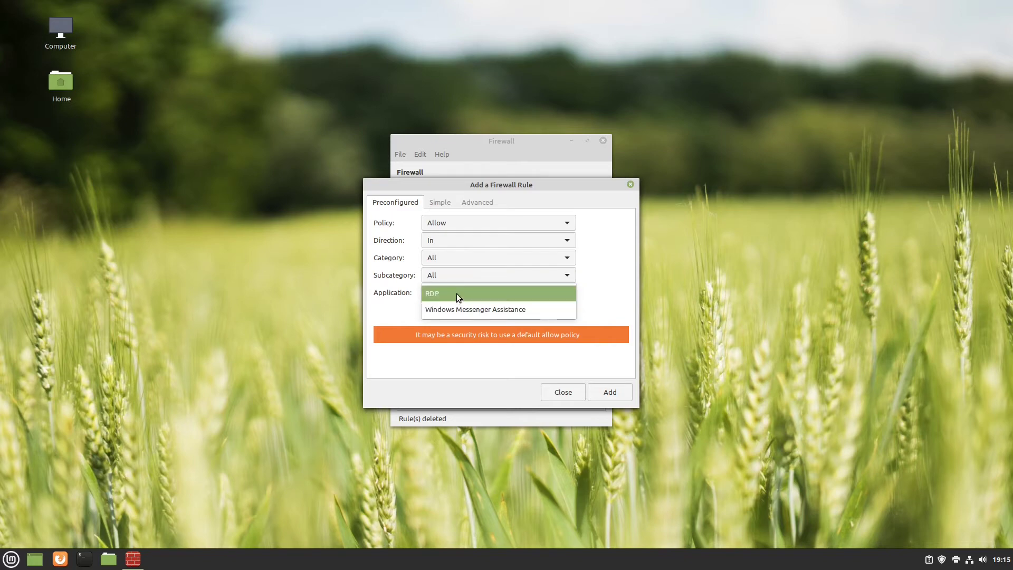
left_click(457, 293)
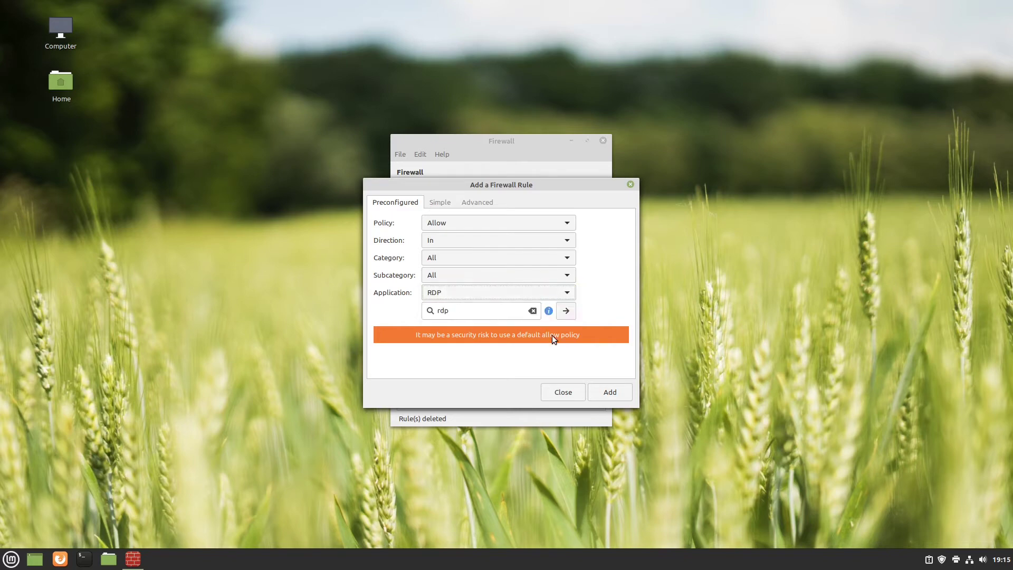
left_click(610, 394)
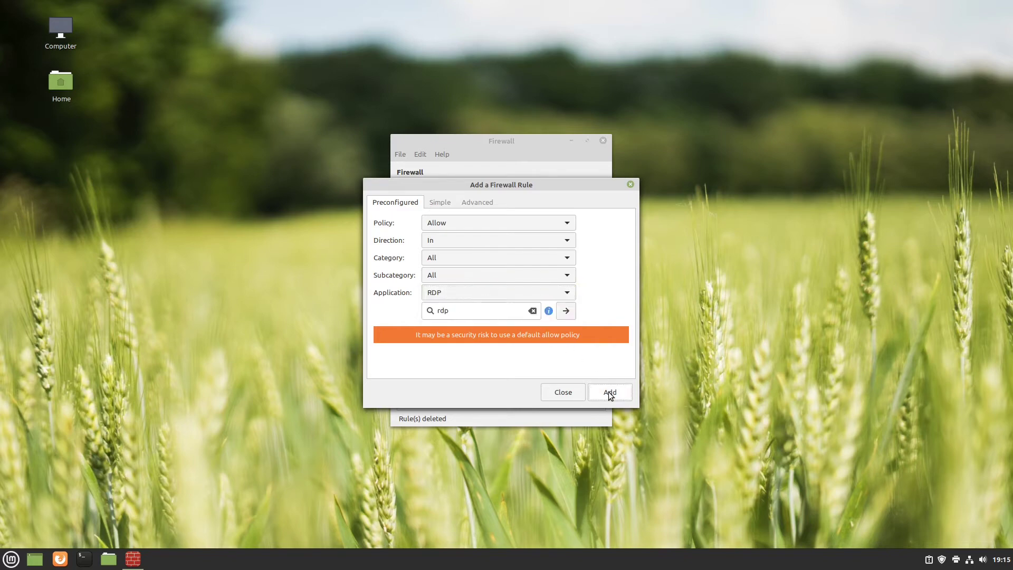
left_click(570, 394)
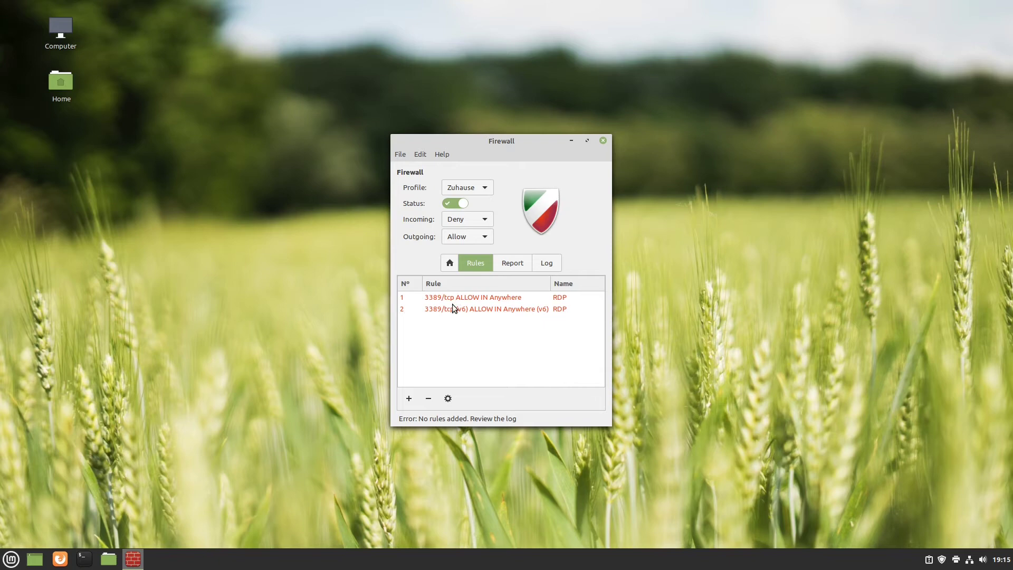
left_click(604, 142)
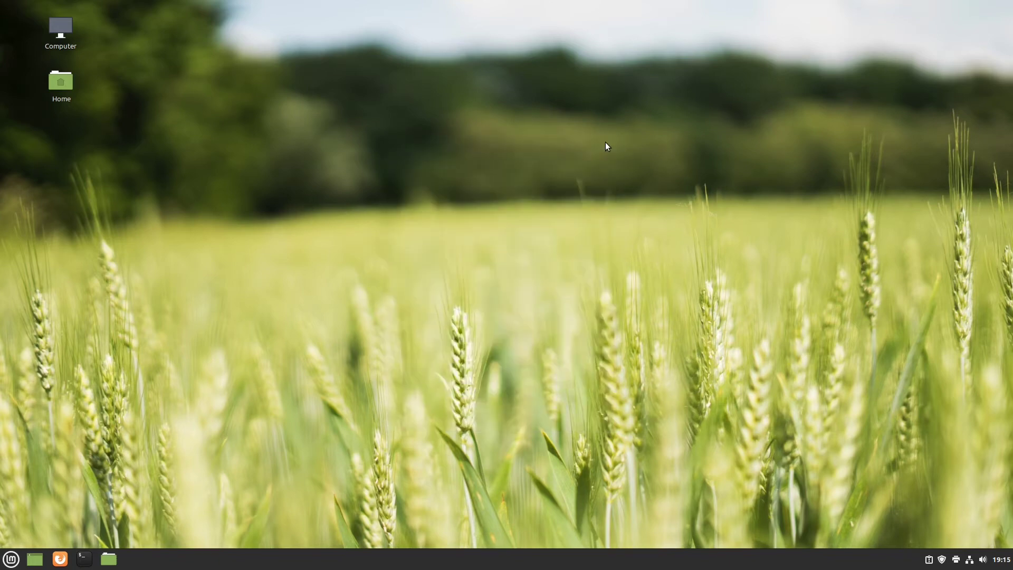
left_click(969, 560)
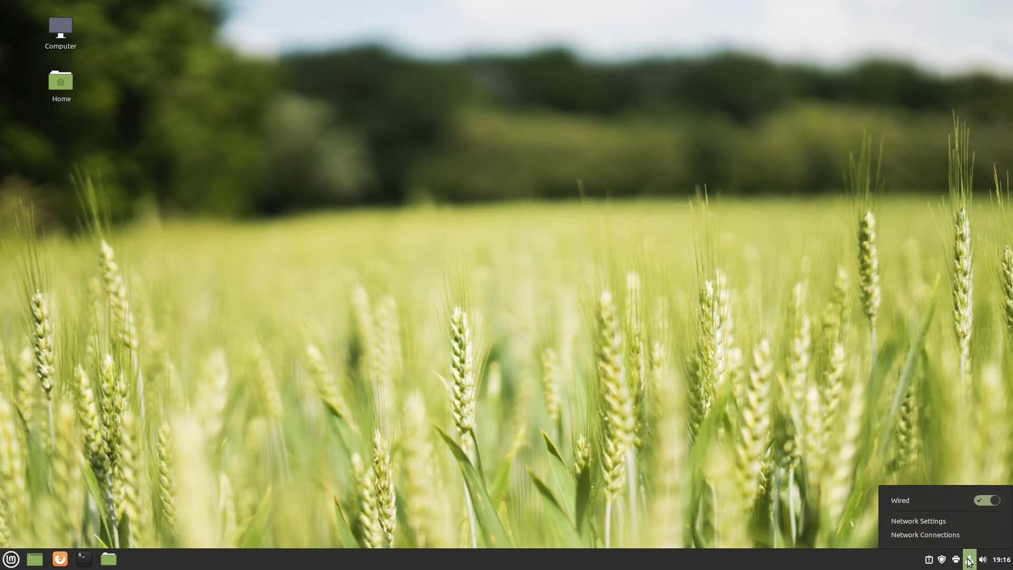
left_click(928, 522)
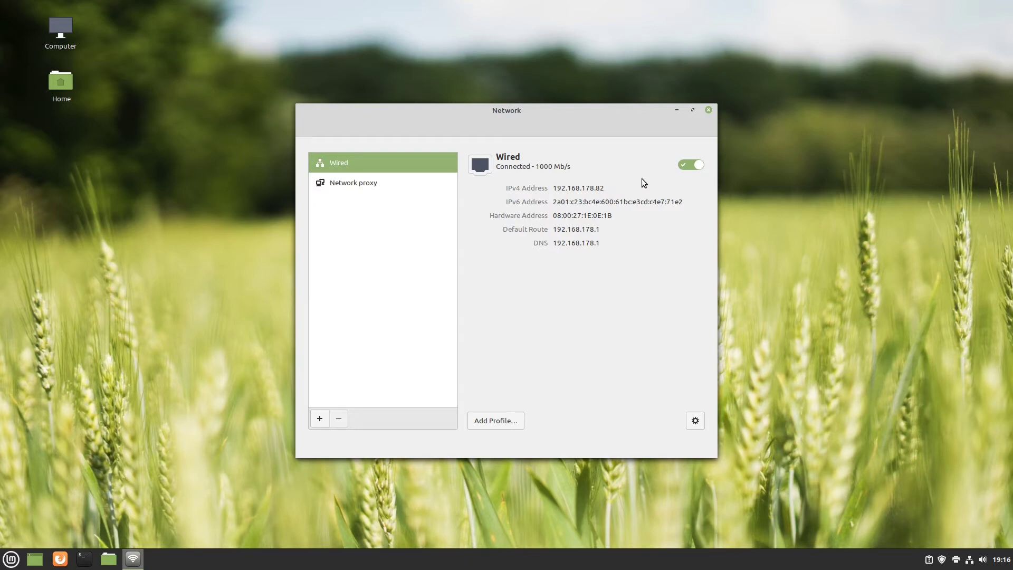
left_click(709, 110)
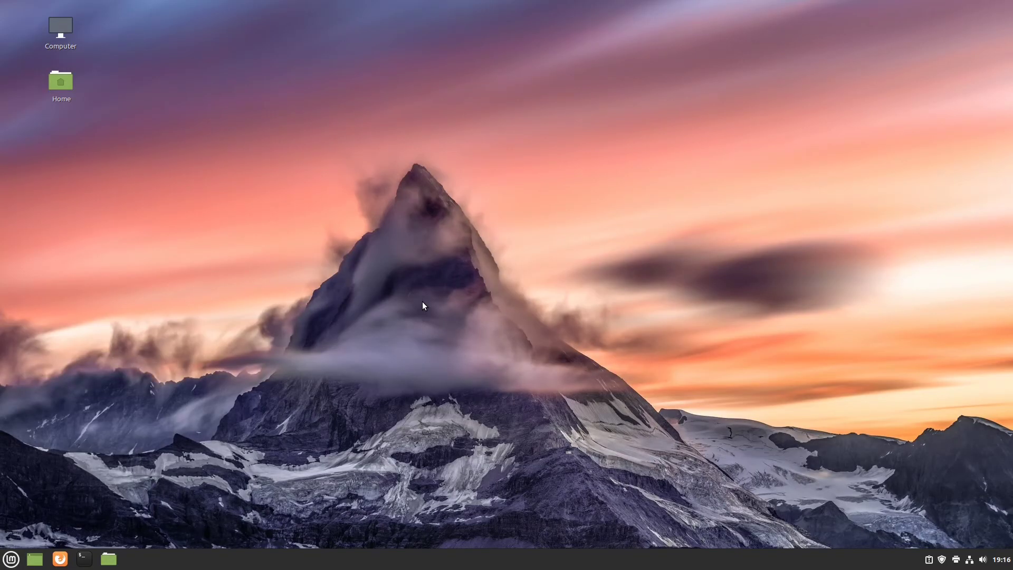
Install Remmina from Software Manager, authorising with the admin password, and launch it
key("super")
type("sof")
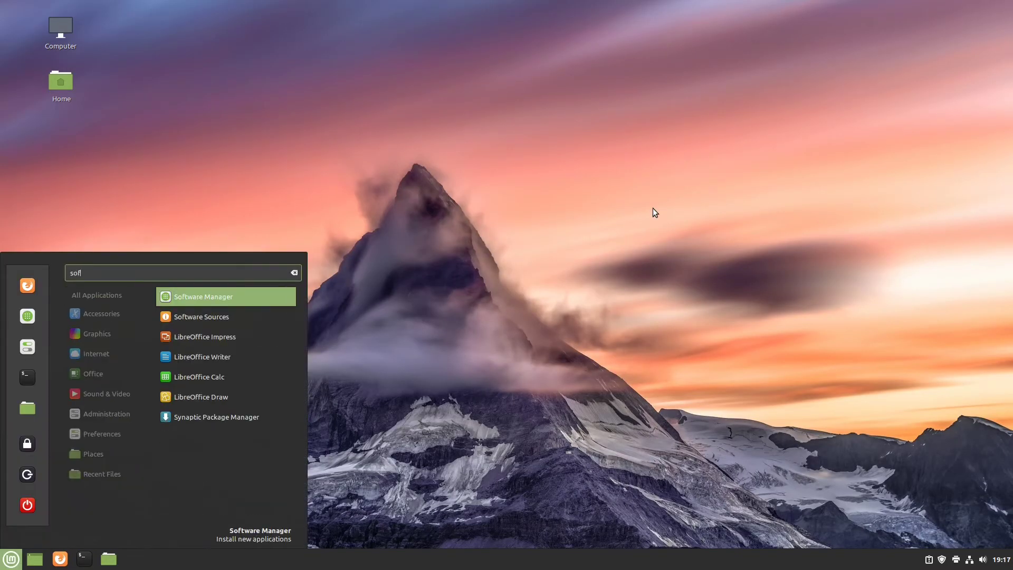
key("Return")
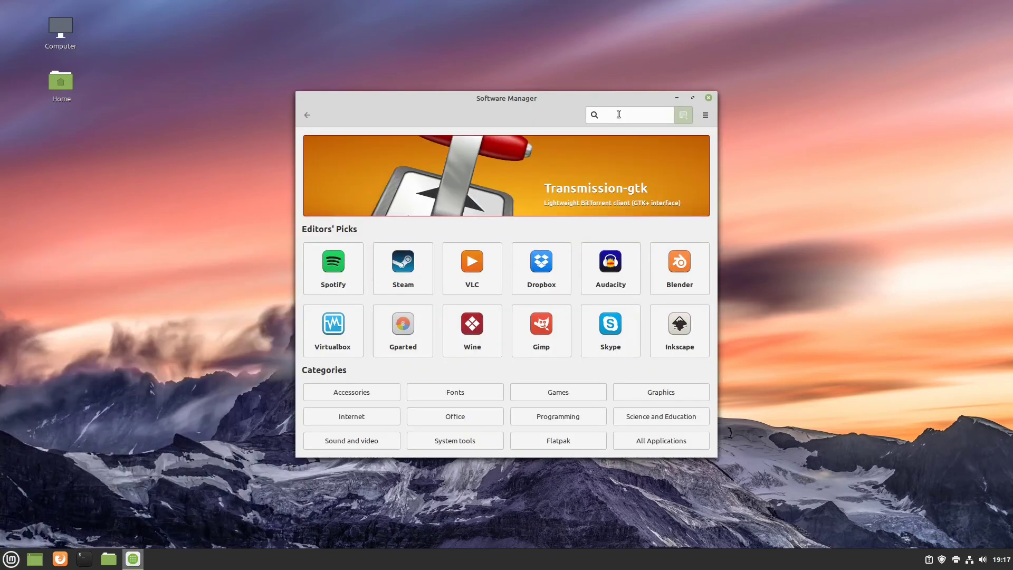
type("remmina")
left_click(382, 148)
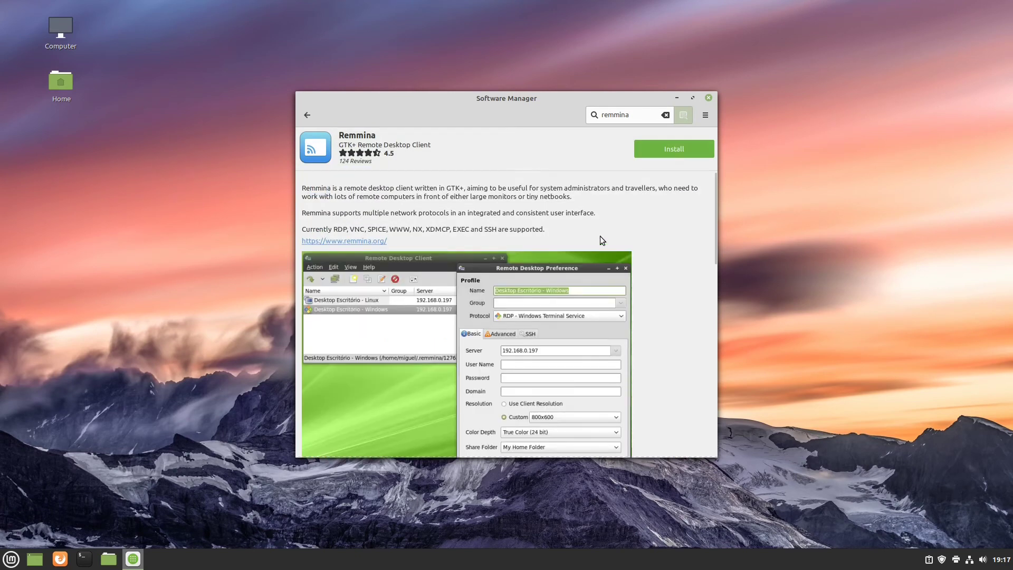
left_click(654, 145)
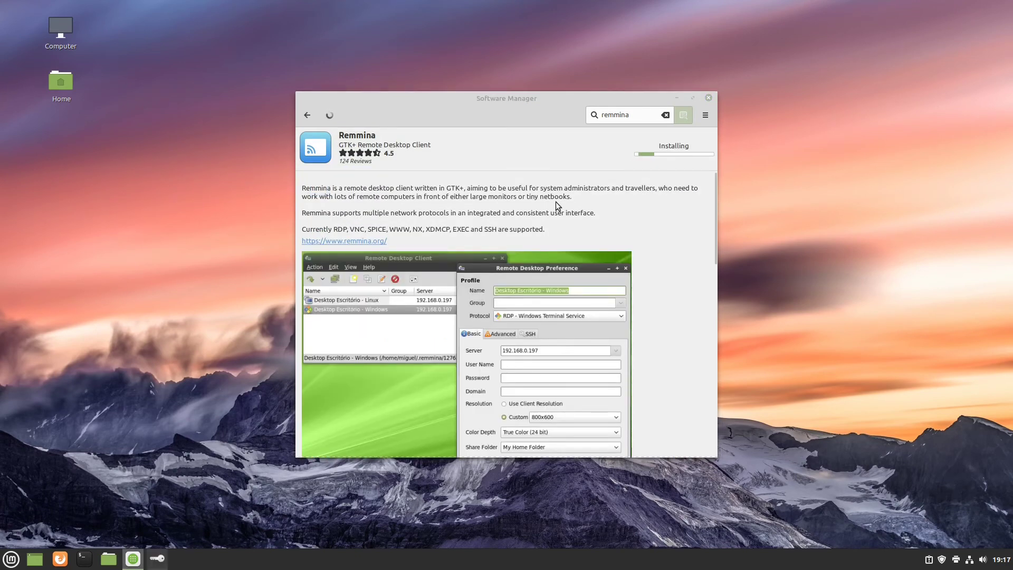
type("********")
key("Return")
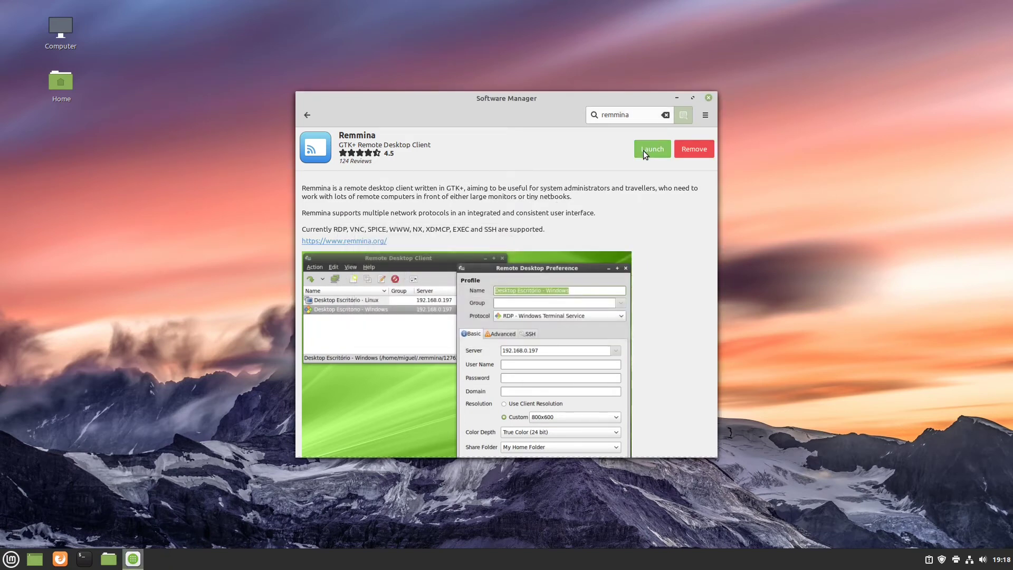
left_click(643, 151)
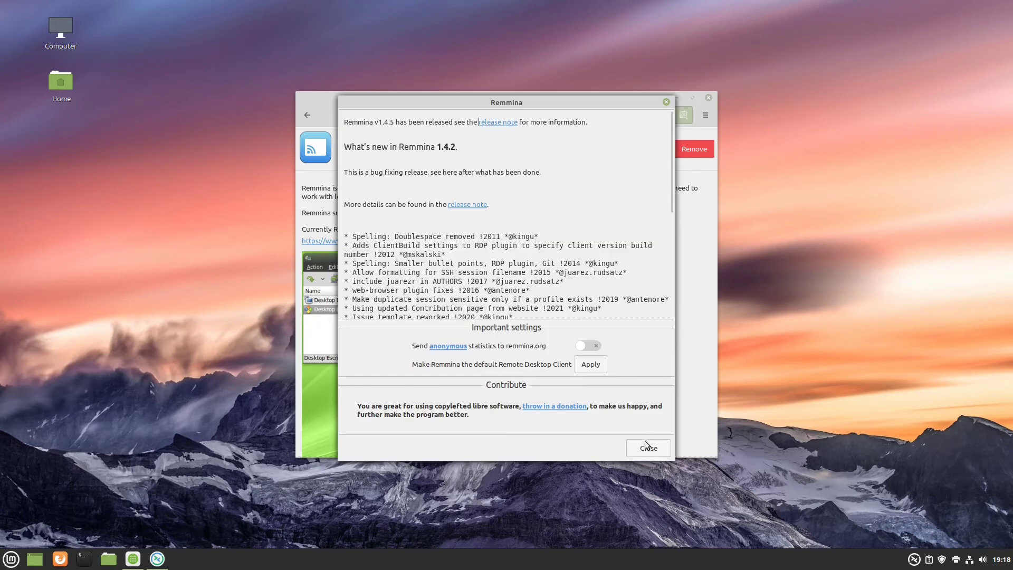
Start a new Remmina profile for server 192.168.178.82 with the login username and password
left_click(647, 447)
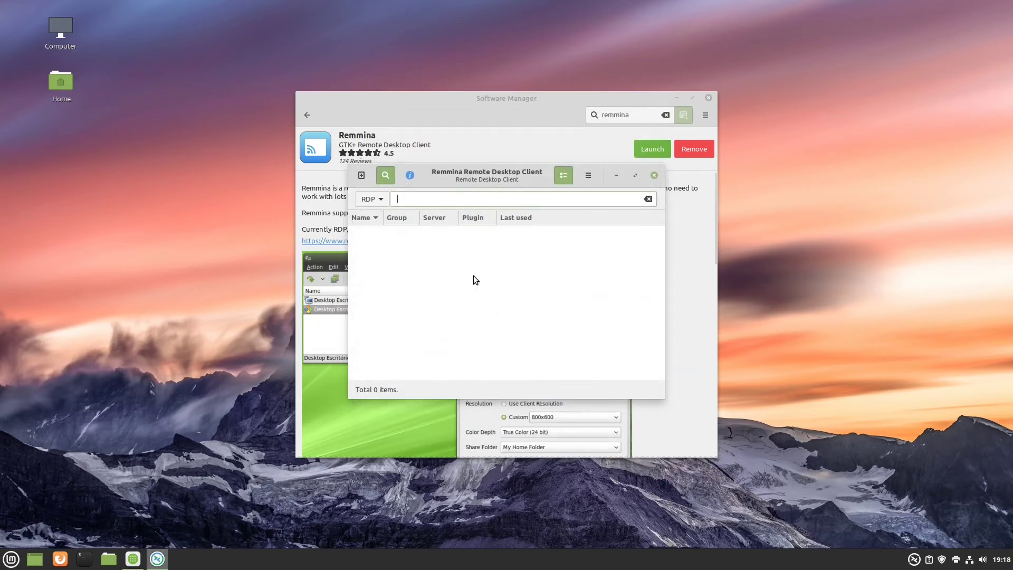
left_click(366, 176)
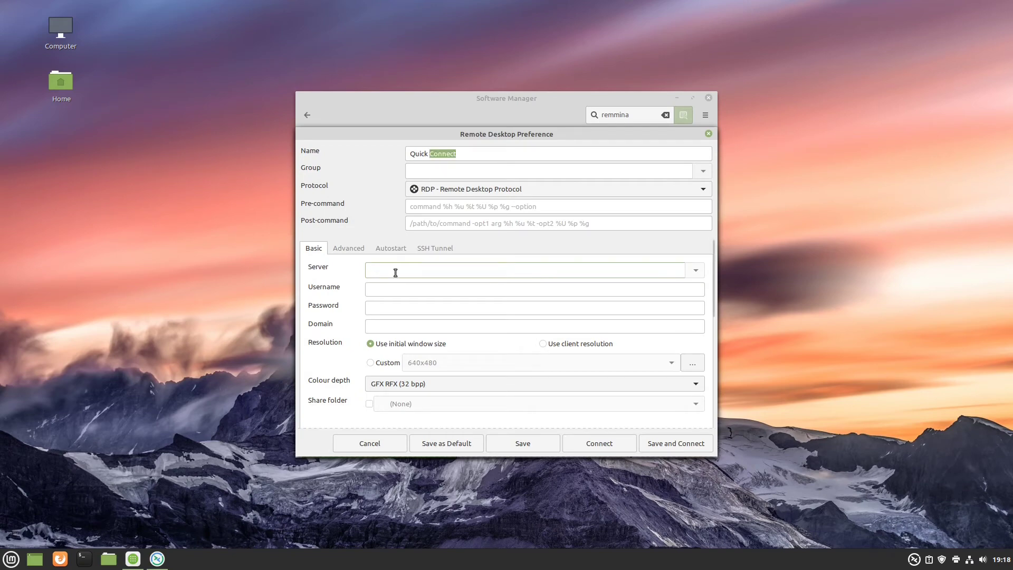
type("192.168.178.82")
left_click(424, 289)
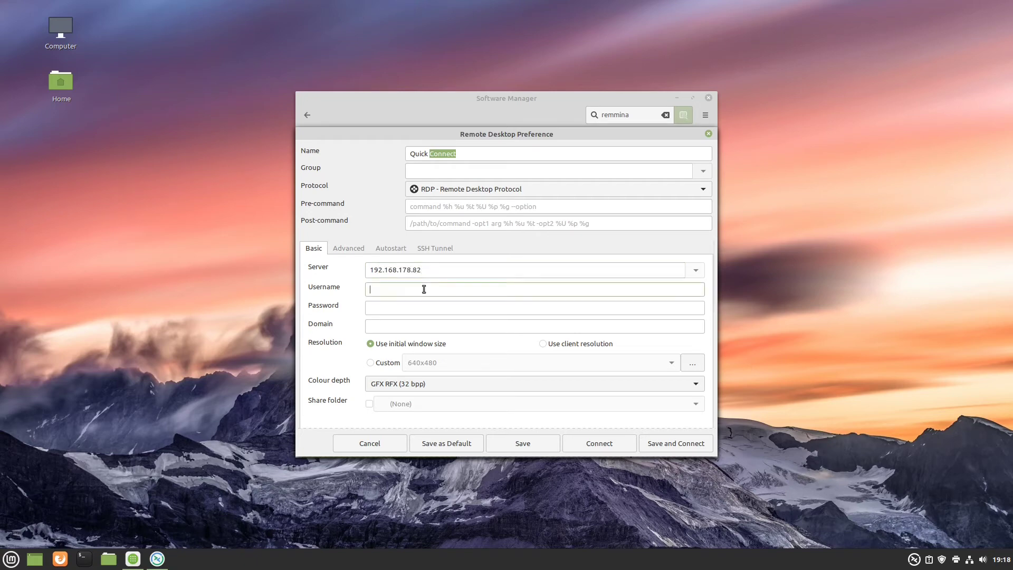
type("jean")
key("Tab")
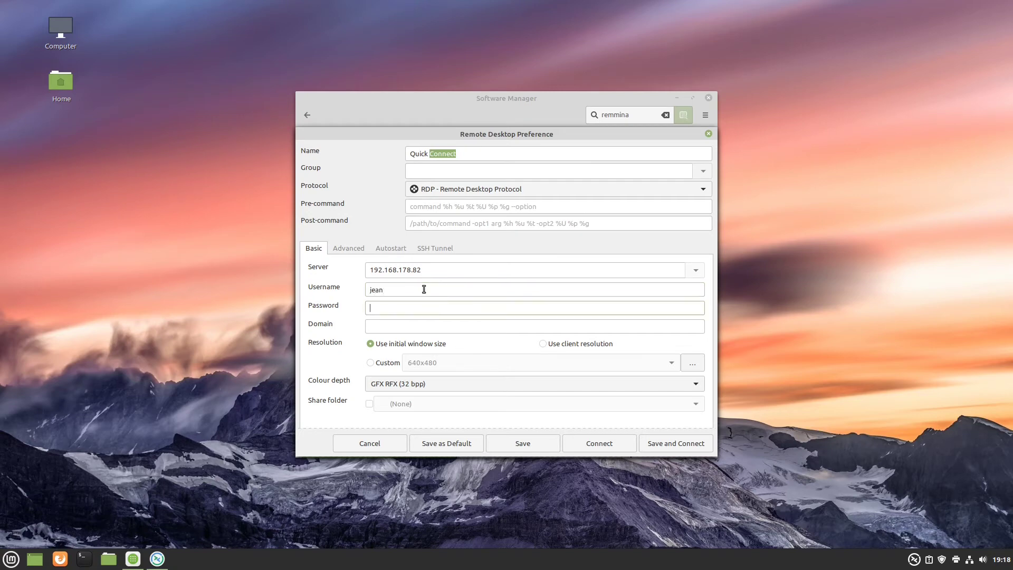
type("********")
Use the client resolution and RemoteFX (32 bpp) colour depth, then save and connect
left_click(543, 345)
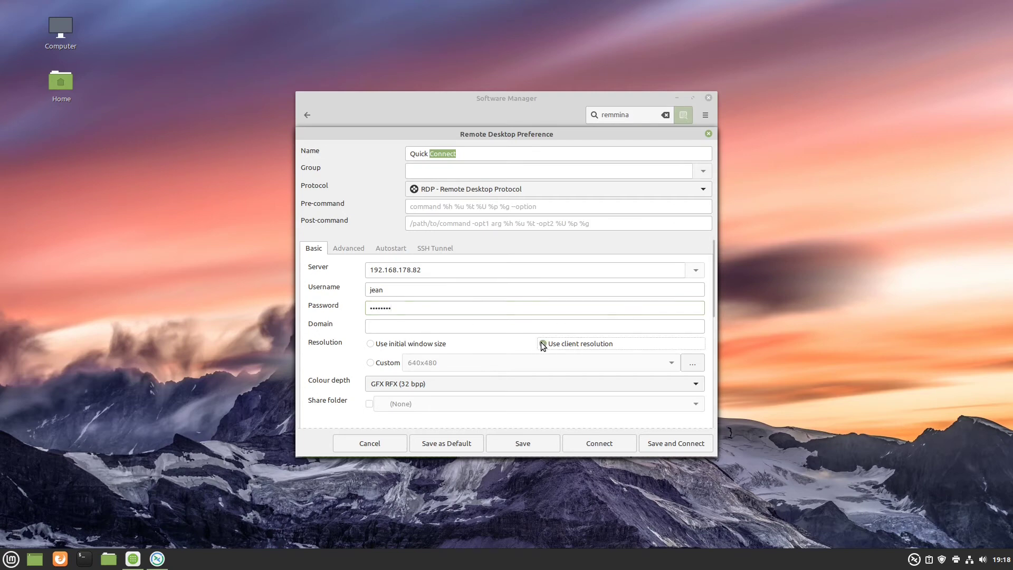
left_click(386, 384)
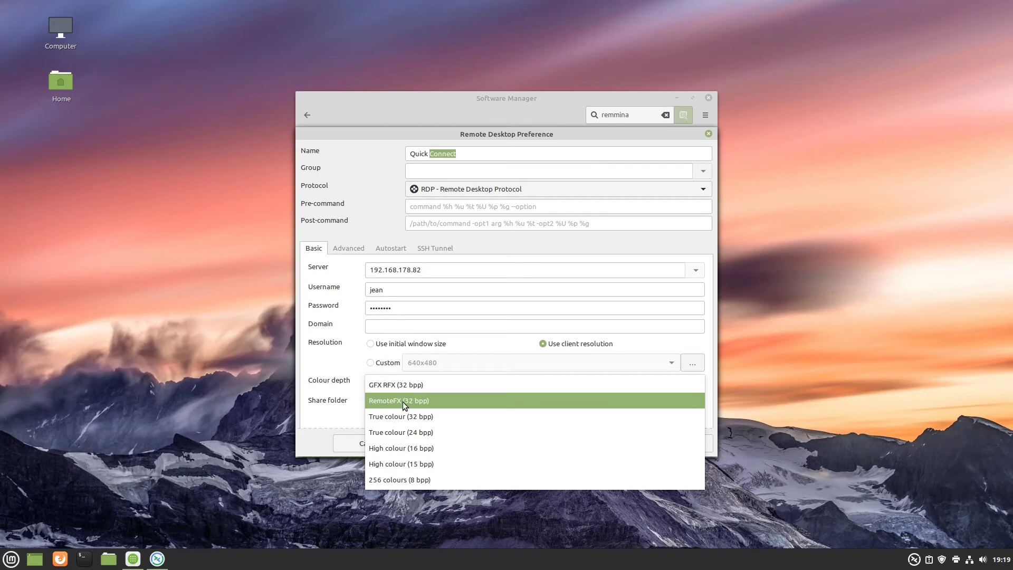
left_click(403, 401)
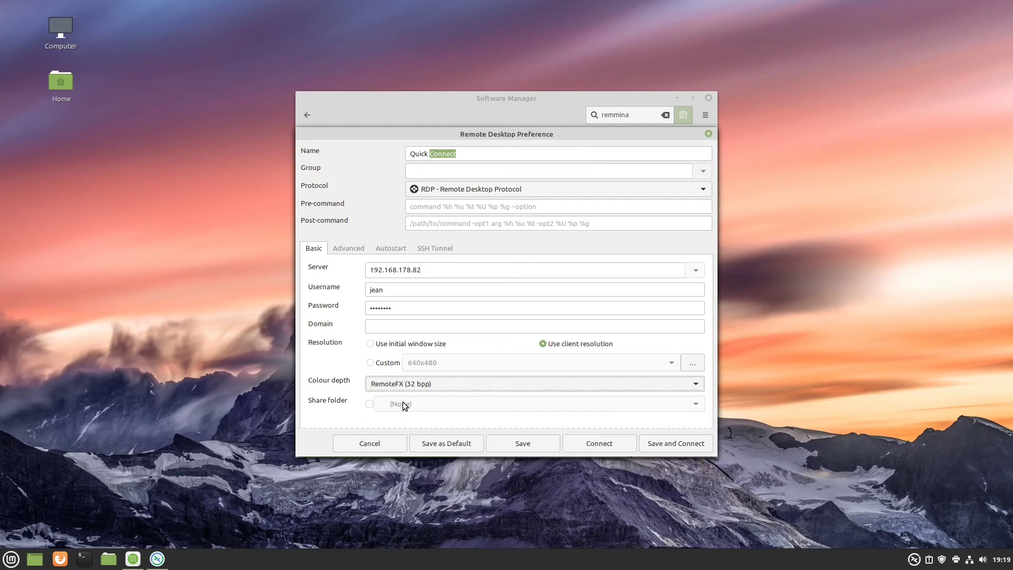
left_click(673, 443)
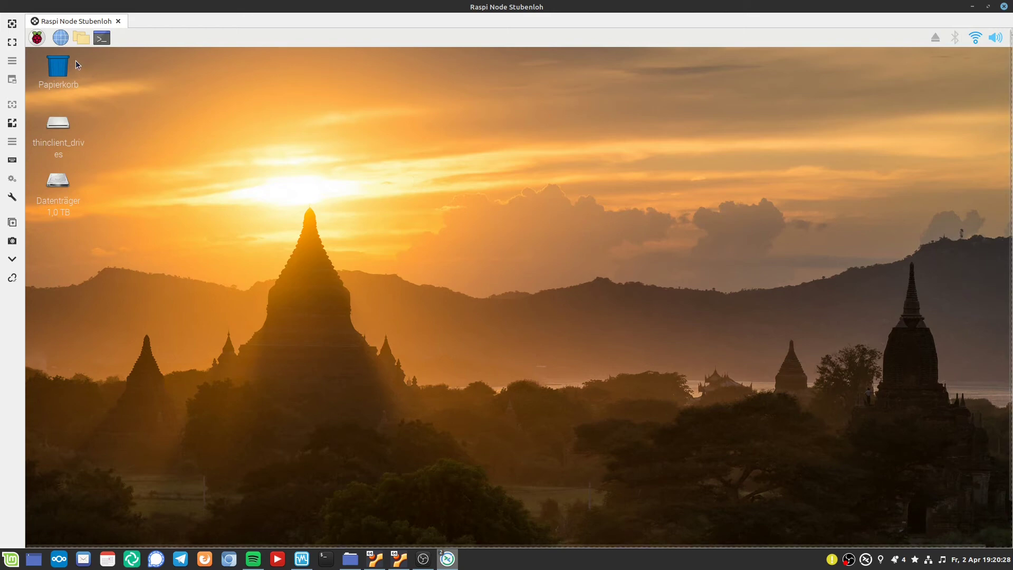
Show the Raspberry Pi session full screen, then leave full screen and close the connection
left_click(12, 43)
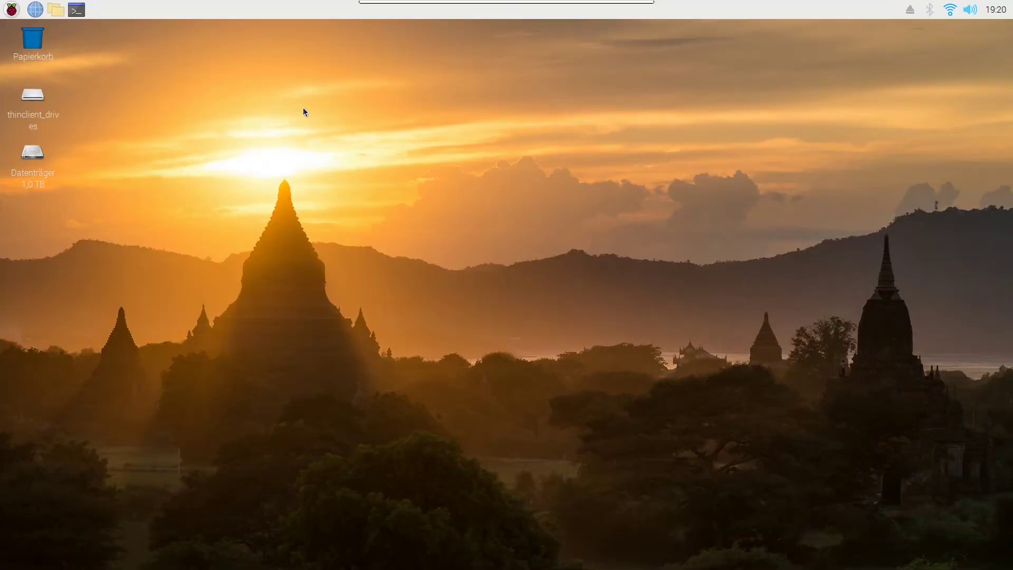
left_click(950, 9)
mouse_move(622, 4)
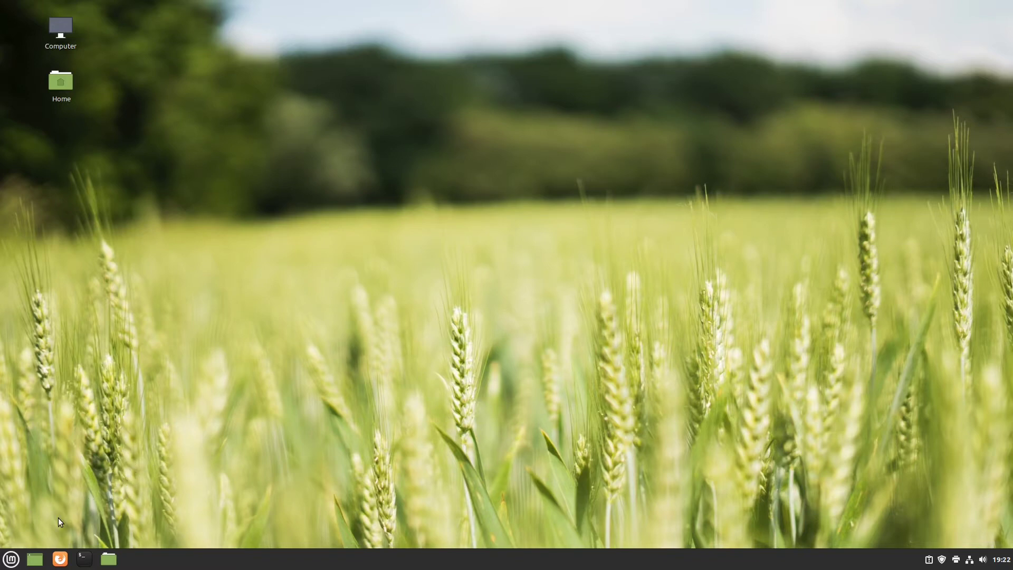
Choose Log Out from the Mint menu and confirm it in the Session dialog
left_click(11, 559)
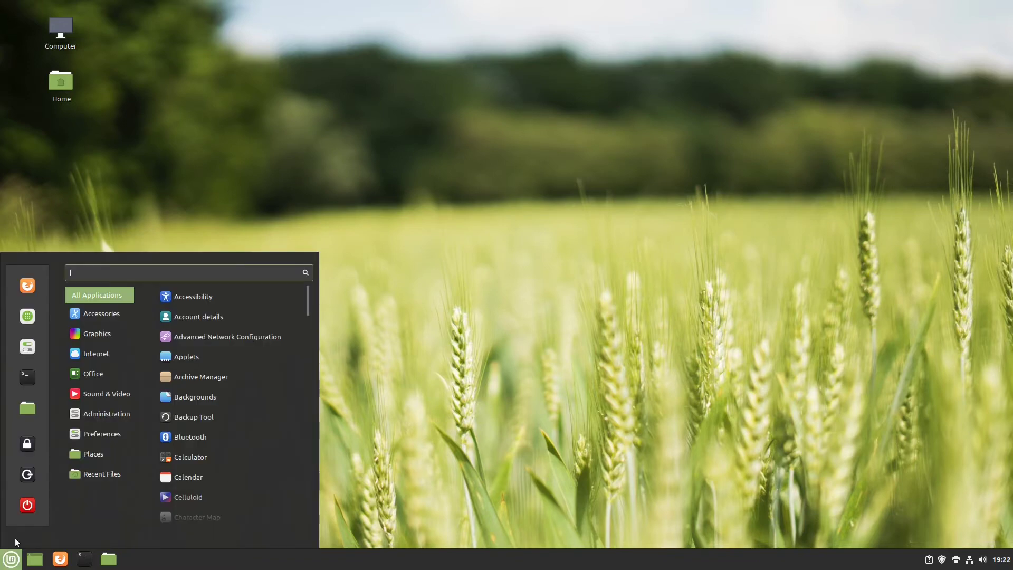
left_click(27, 474)
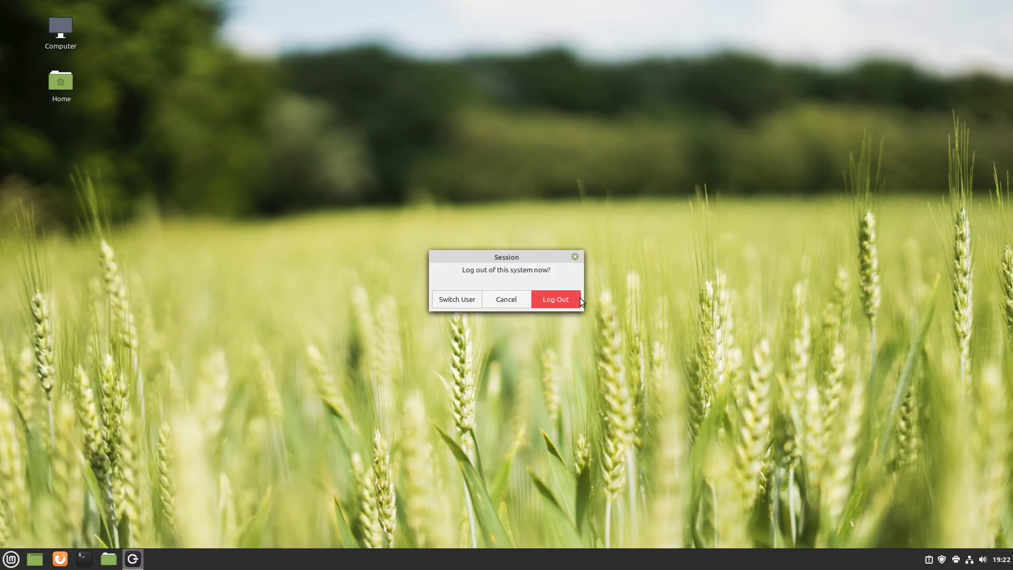
left_click(550, 299)
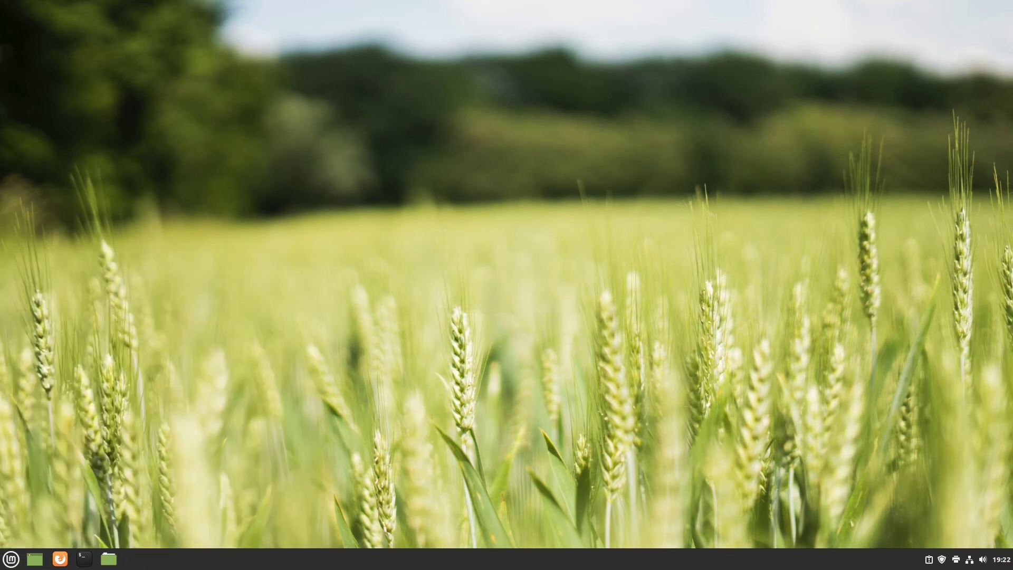